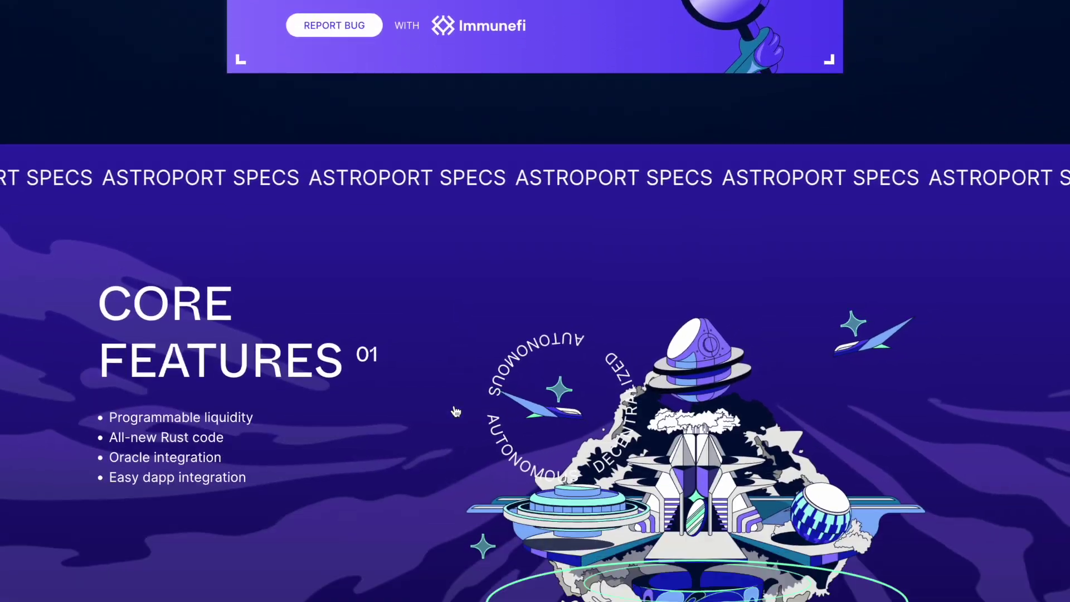
scroll(457, 411, down, 20)
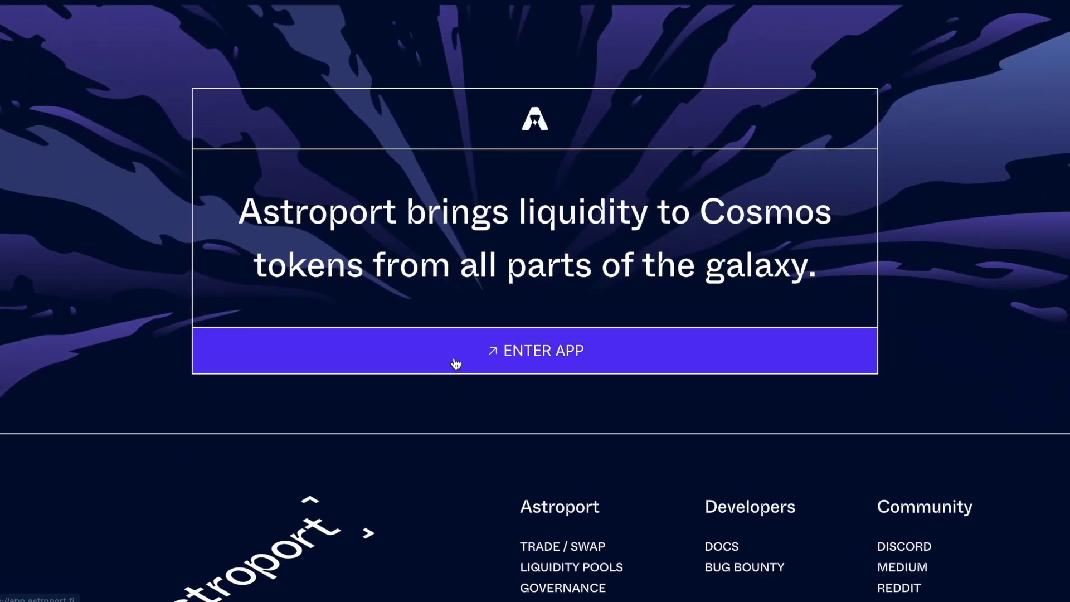
- Scroll down the homepage to the ENTER APP banner and enter the Astroport app
click(454, 363)
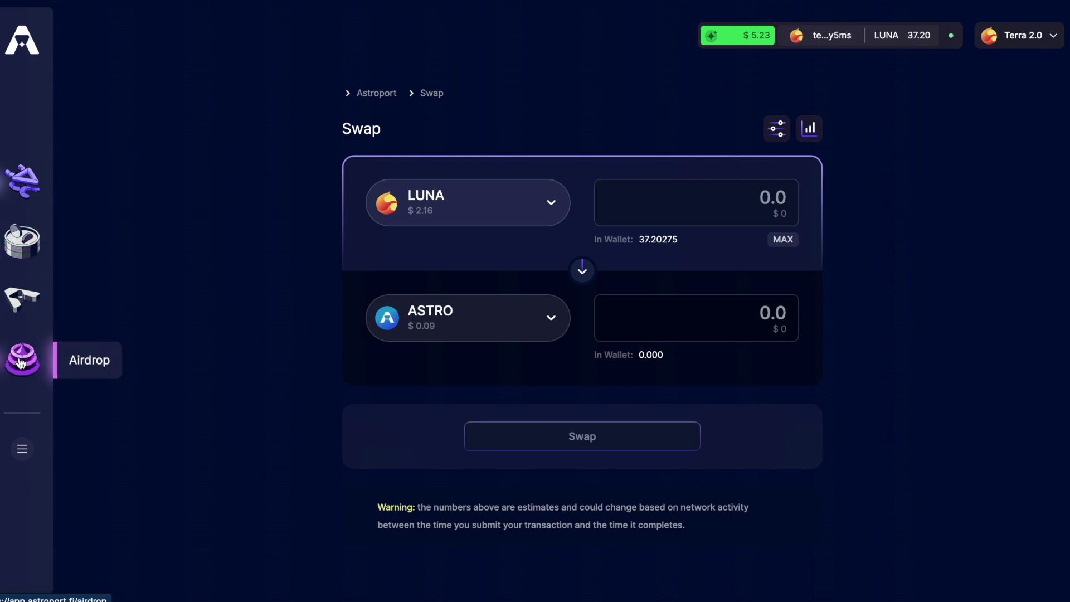
- Open the Pool page, look through My Pools and Other Pools, and return to the top
click(25, 251)
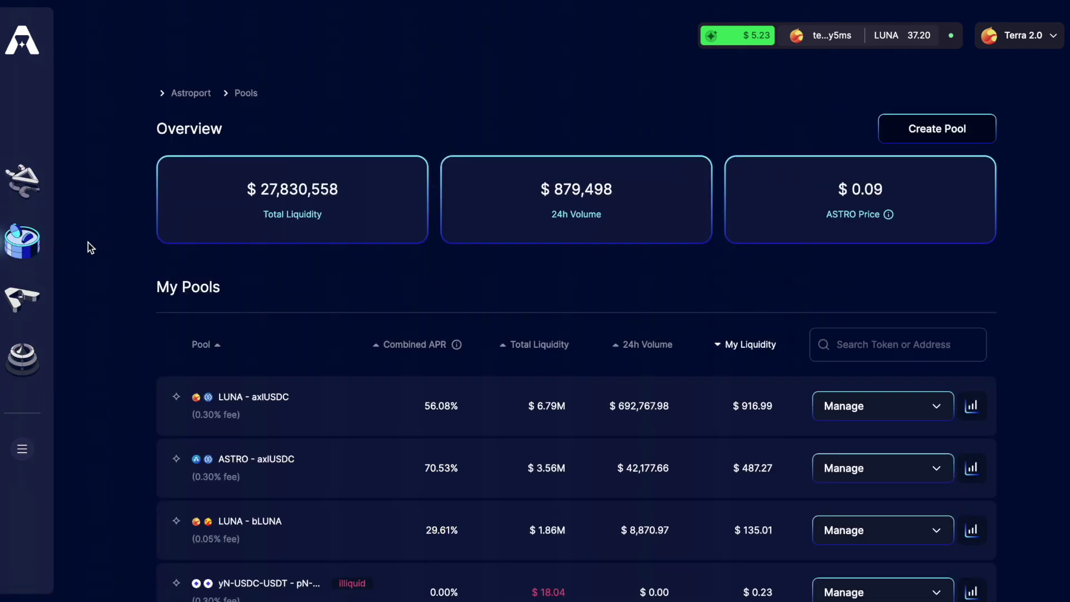
scroll(89, 246, down, 5)
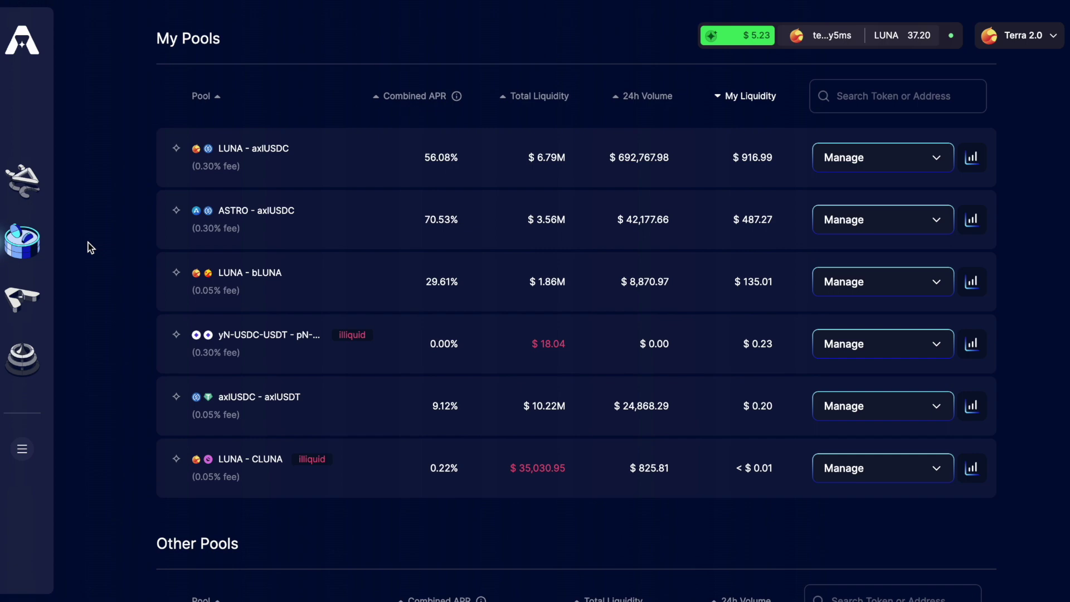
scroll(88, 243, down, 10)
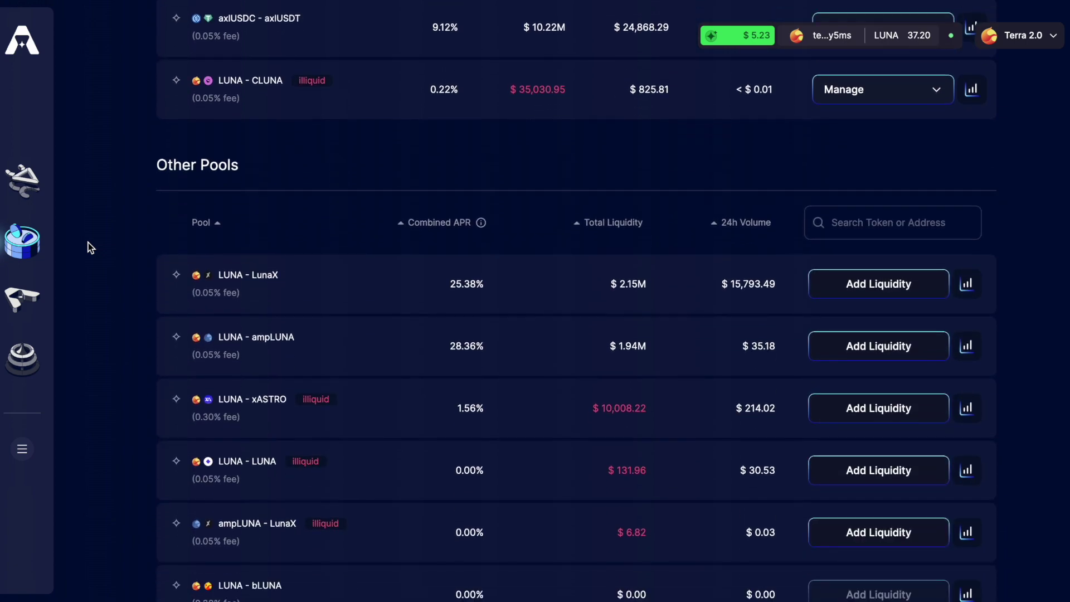
scroll(89, 242, down, 2)
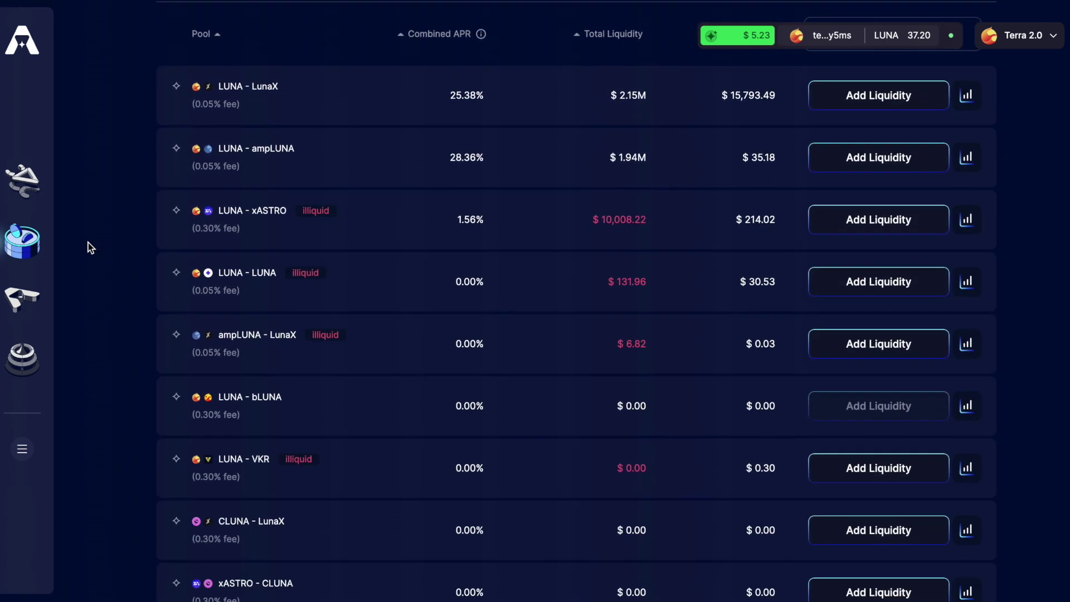
scroll(88, 243, up, 10)
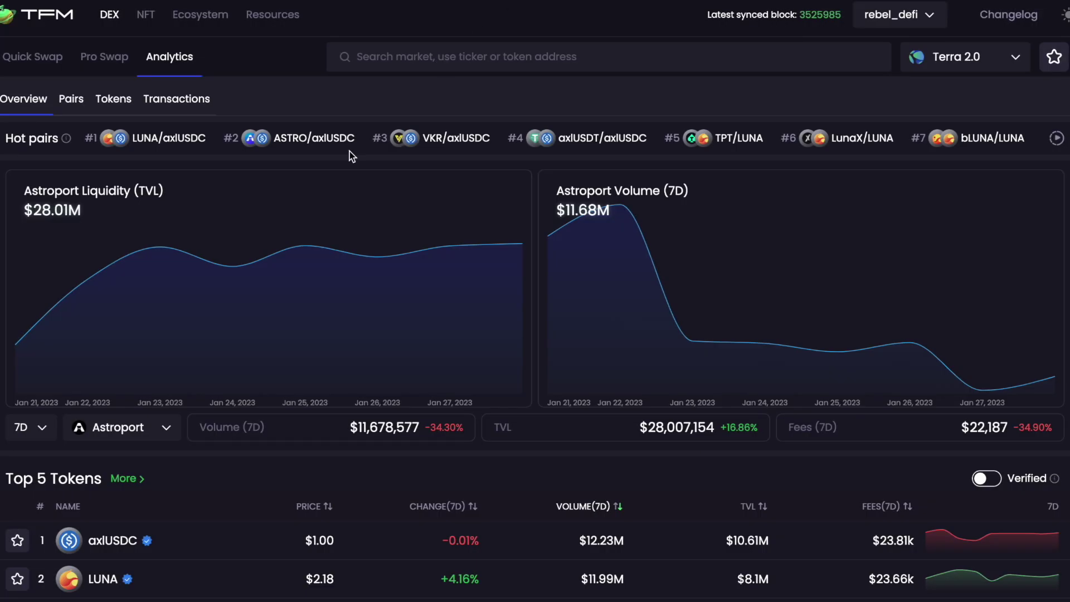
- Switch TFM analytics through Terraswap, Phoenix and Whitewhale, finishing on Terraswap
click(167, 429)
click(146, 506)
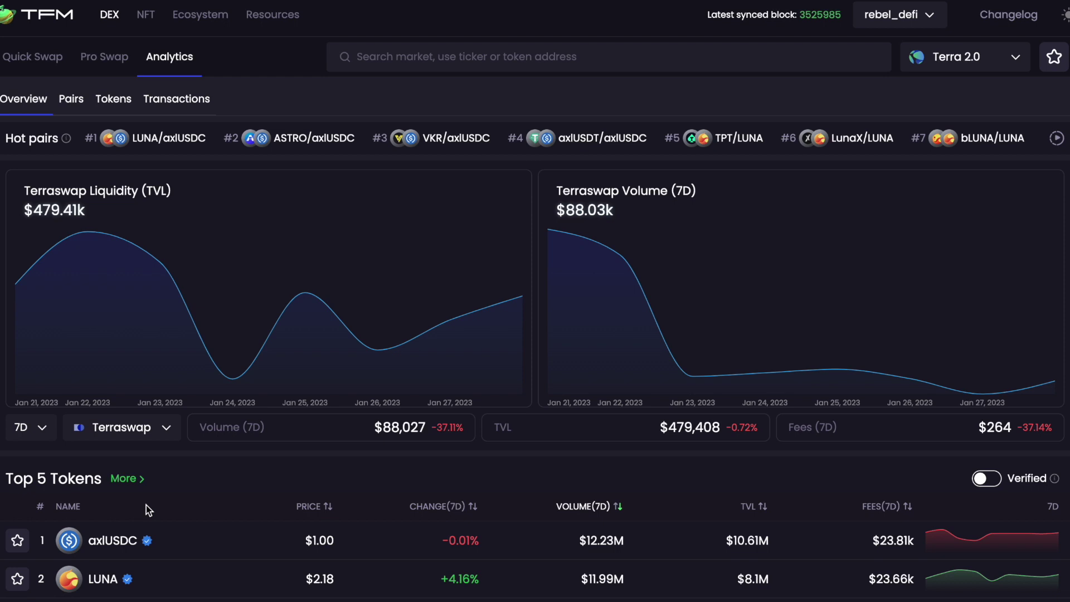
click(167, 429)
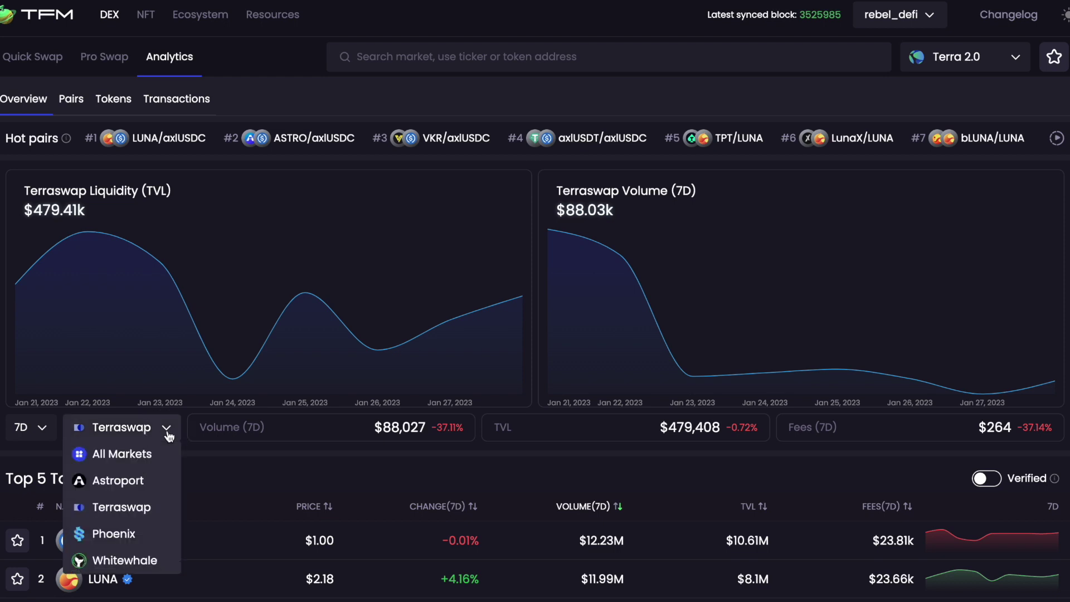
click(133, 532)
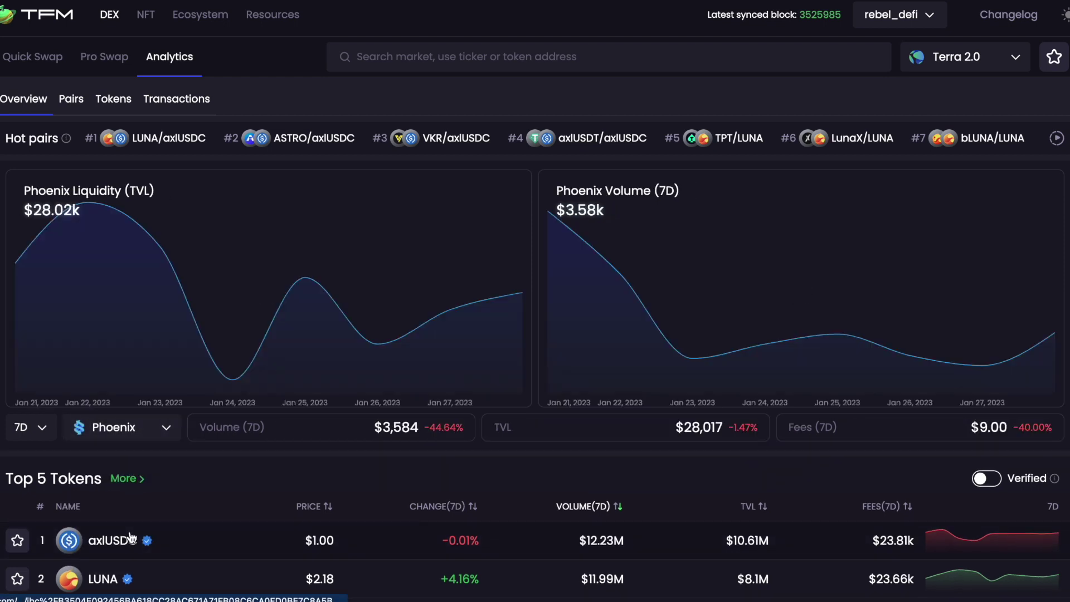
click(166, 429)
click(128, 560)
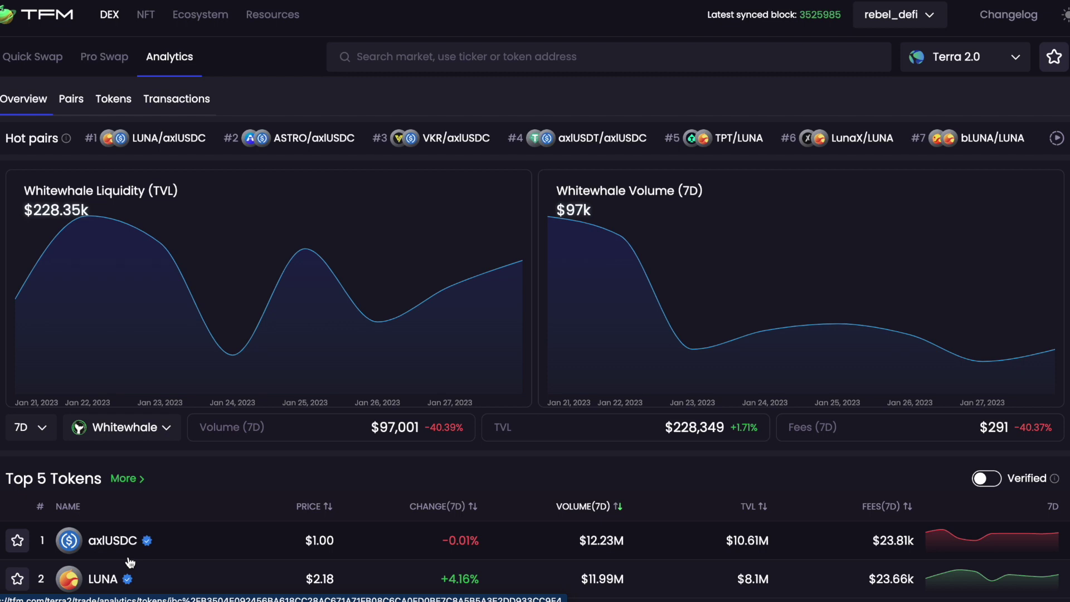
click(127, 428)
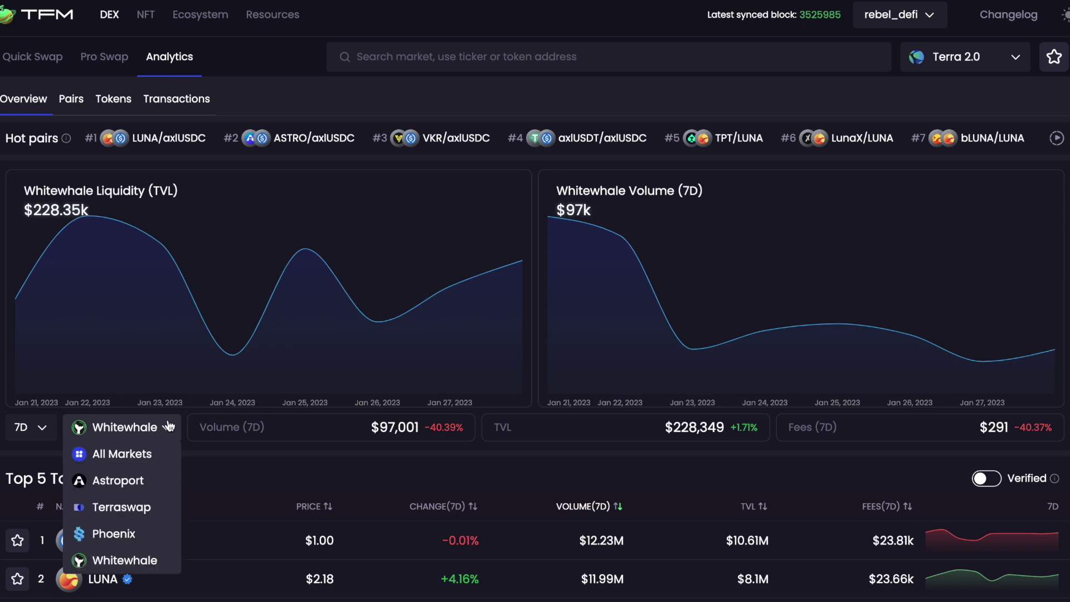
click(128, 508)
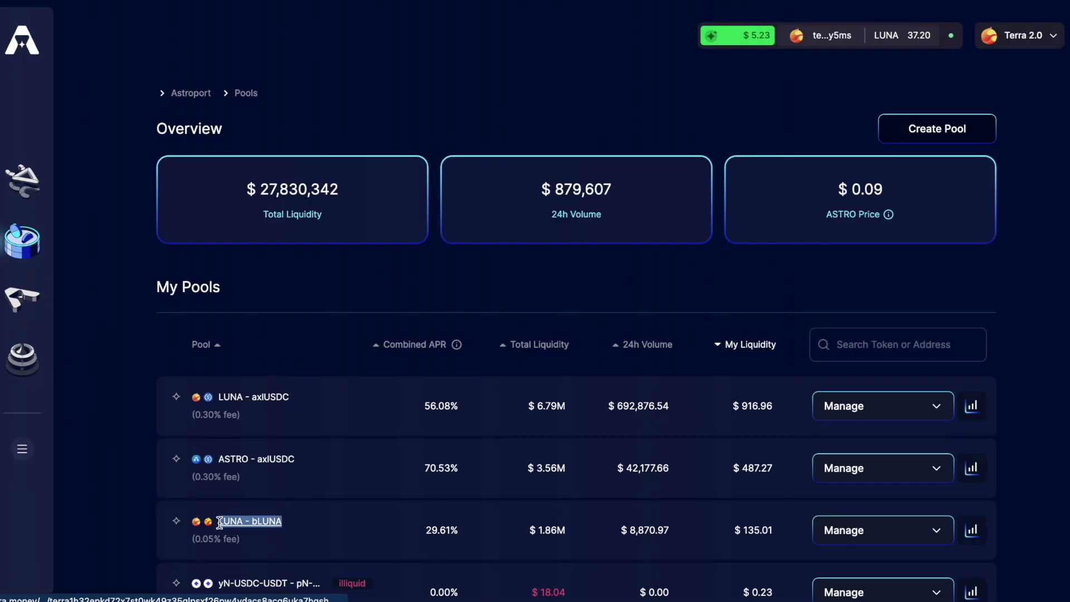
- Choose Provide Liquidity from the LUNA-bLUNA pool's Manage menu in My Pools
mouse_move(440, 531)
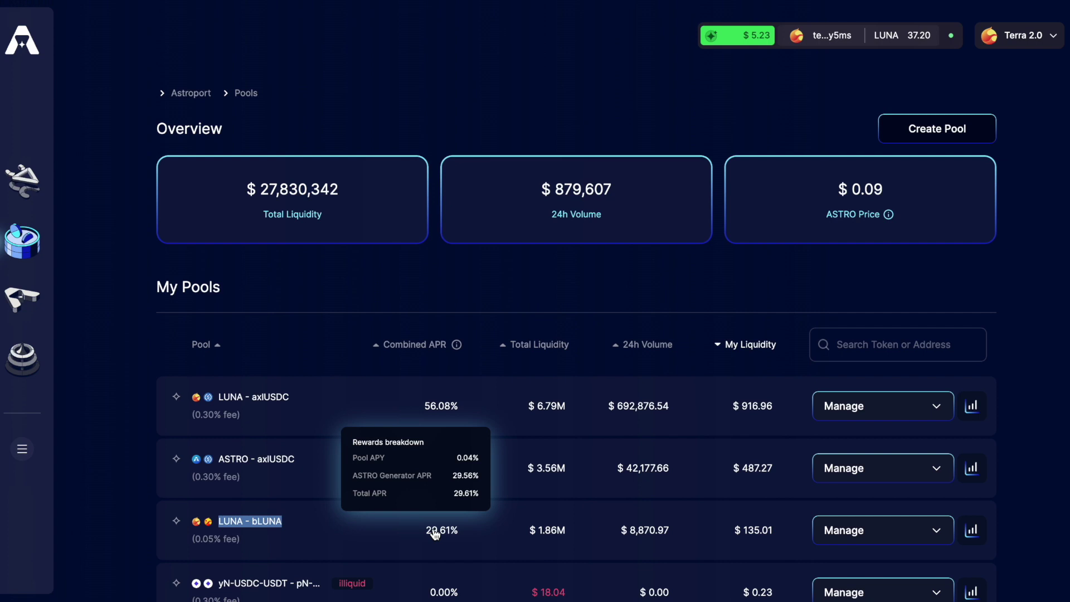
click(310, 520)
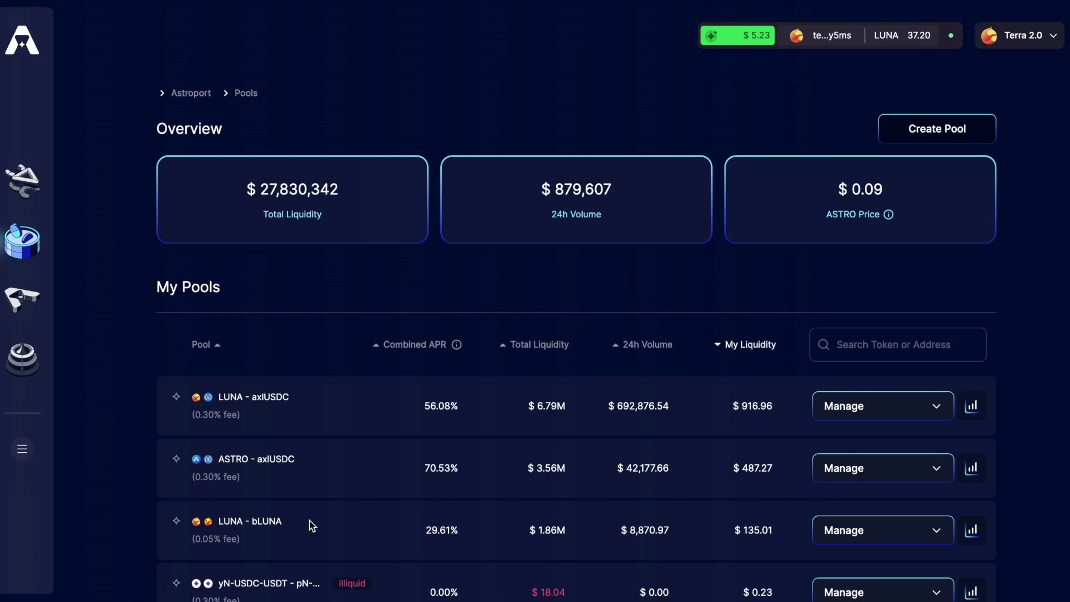
click(901, 531)
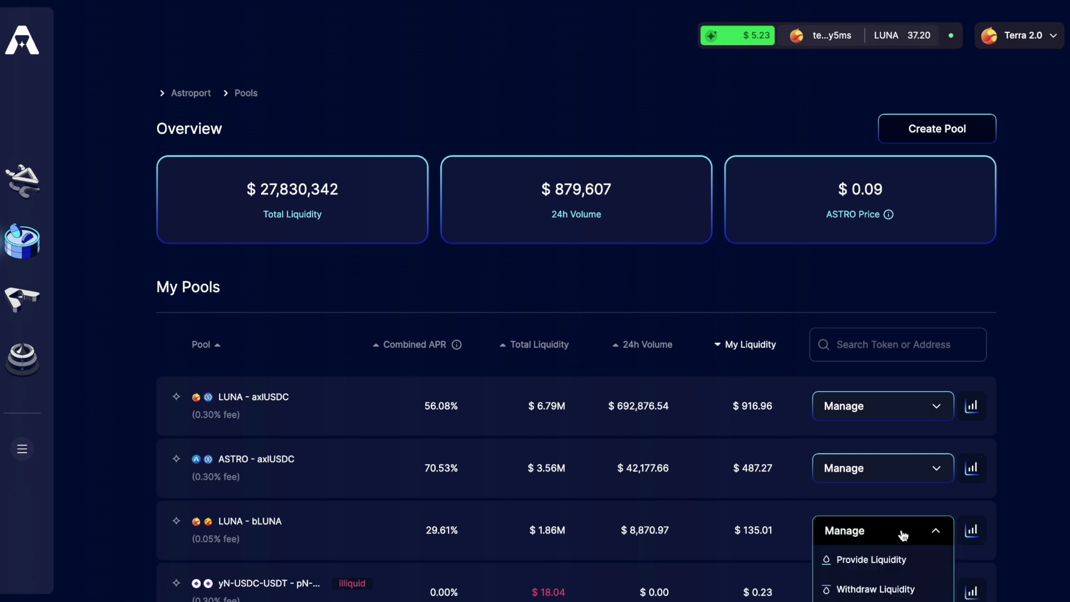
scroll(903, 535, down, 2)
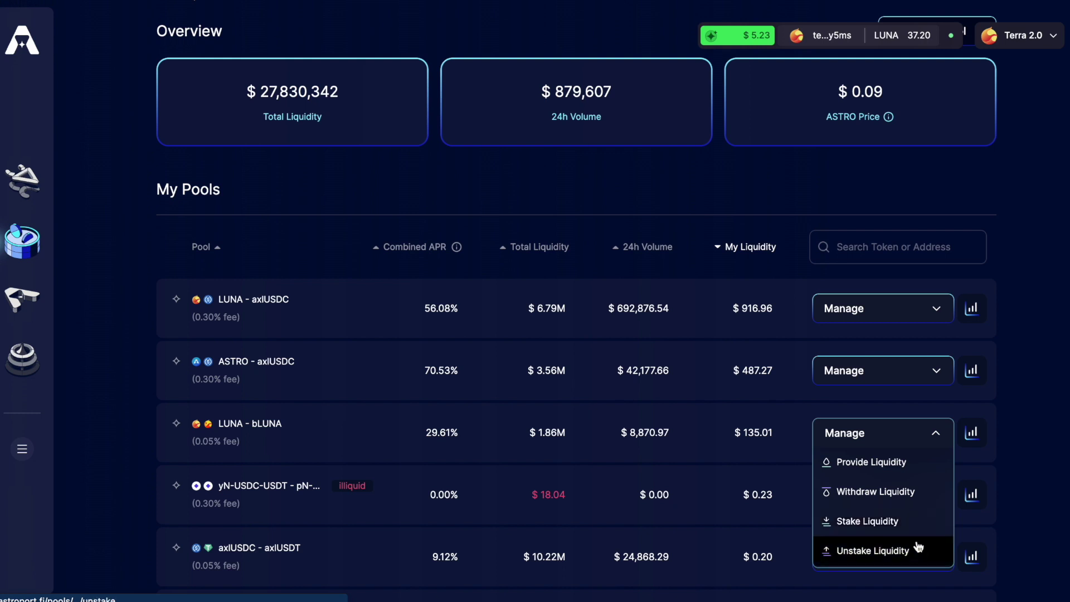
click(915, 468)
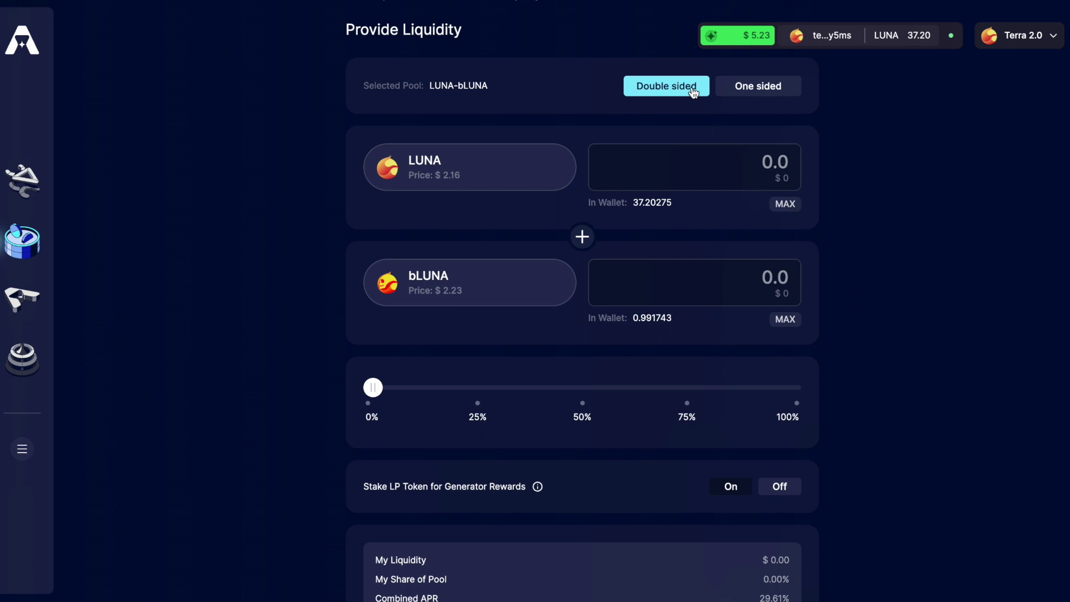
- Toggle the LUNA-bLUNA deposit to One sided mode
click(758, 90)
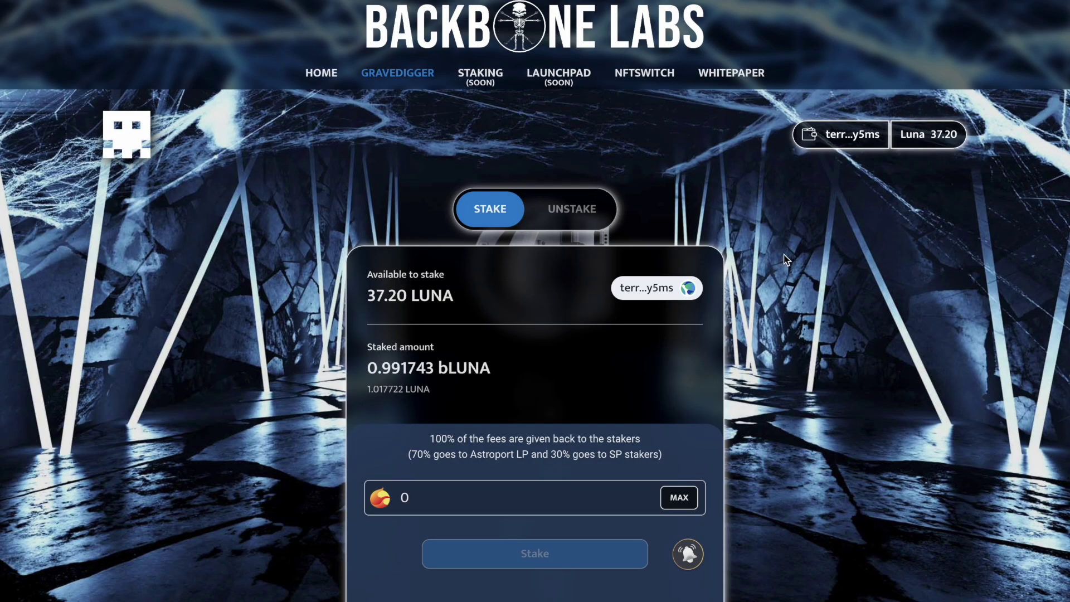
- Stake 10 LUNA on the Gravedigger Stake tab and close the confirmation
click(538, 499)
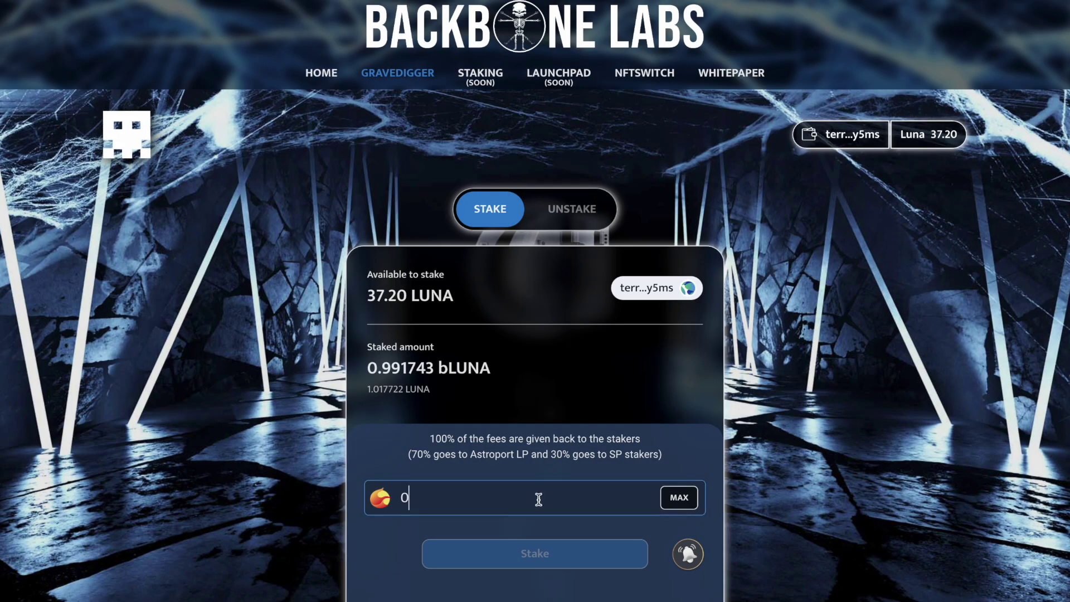
text(10)
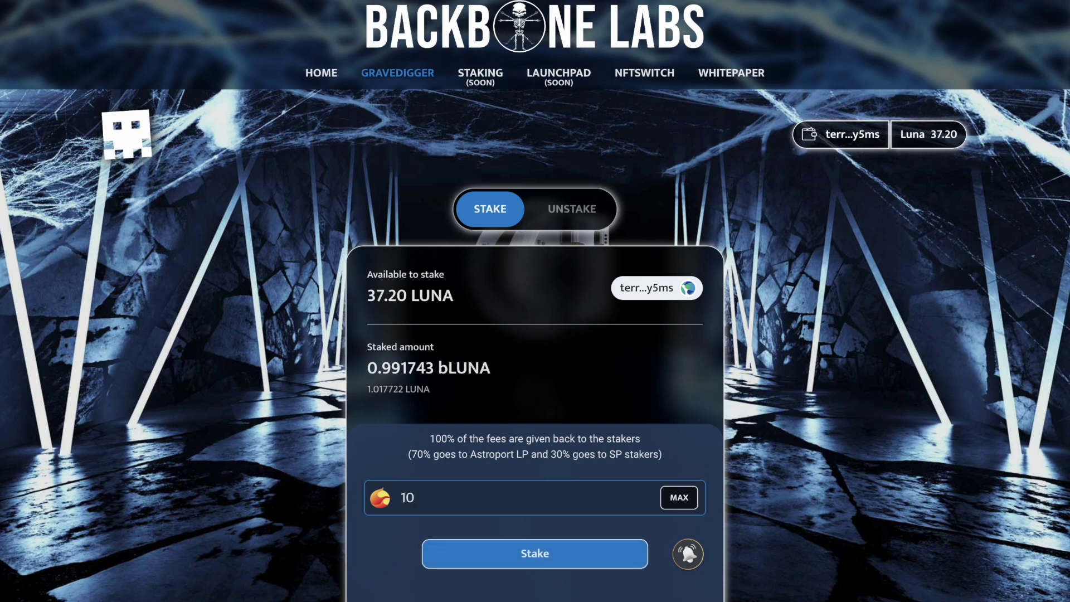
scroll(671, 493, down, 3)
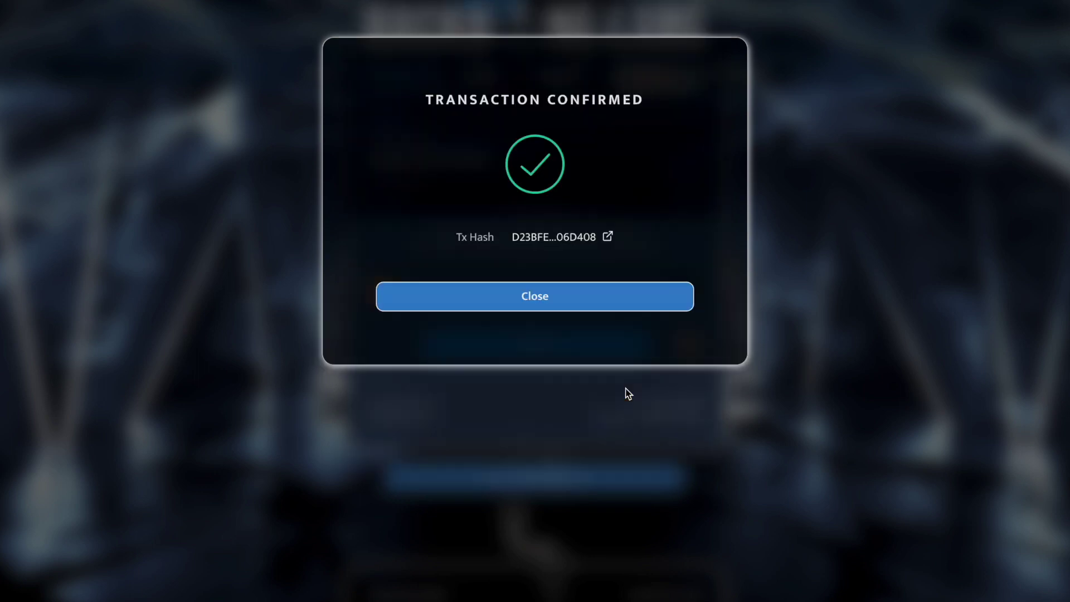
click(573, 301)
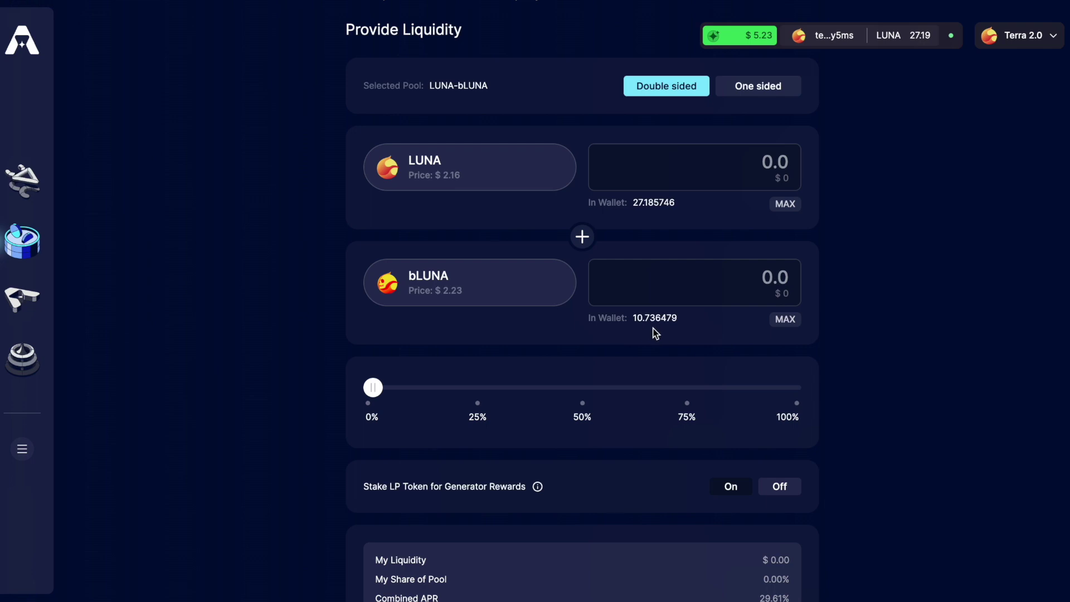
- Deposit the full 10.736479 bLUNA with 14.072673 LUNA, LP staking on, and review it
click(783, 326)
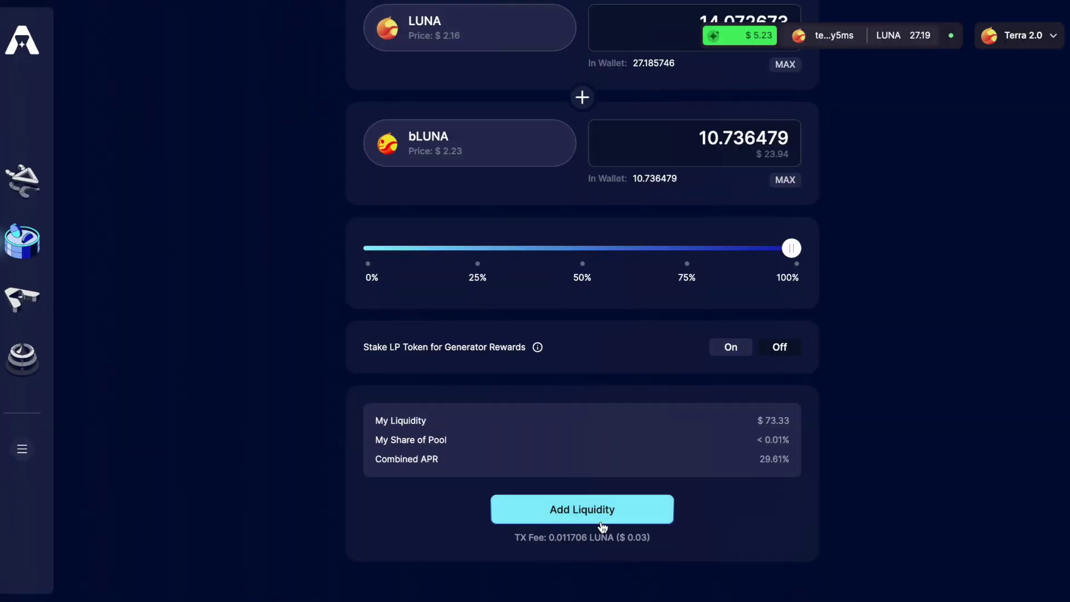
click(727, 352)
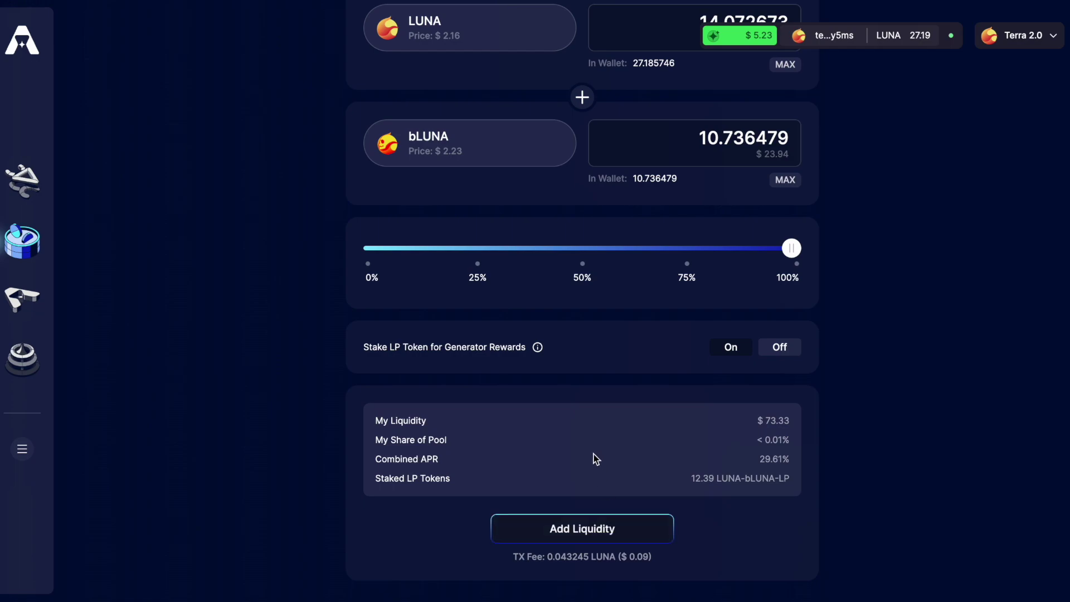
click(613, 535)
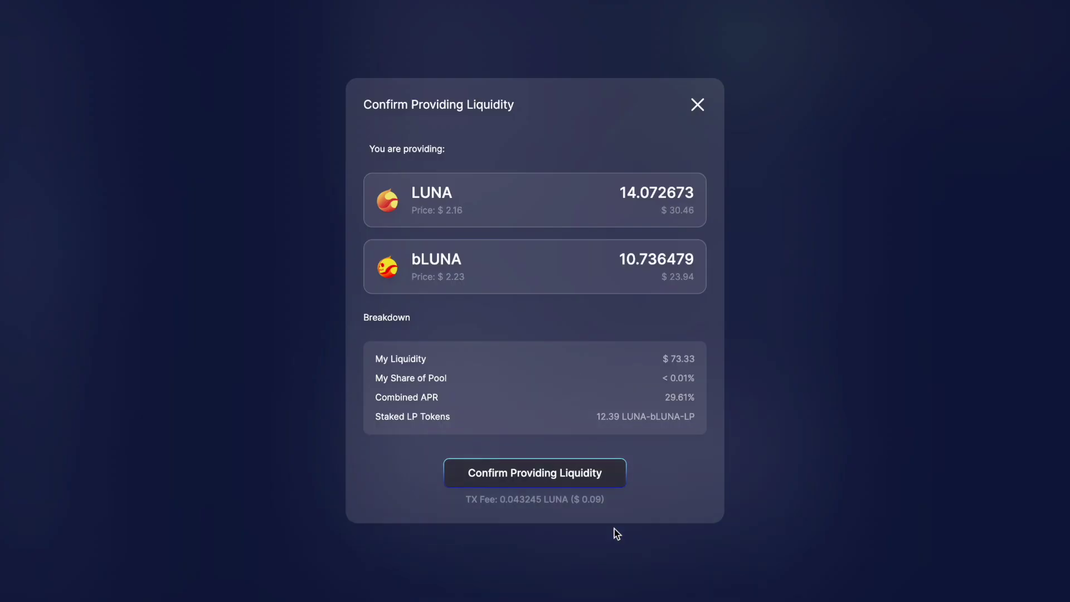
- Confirm the LUNA-bLUNA deposit and sign it with the Station password
click(579, 474)
text(•)
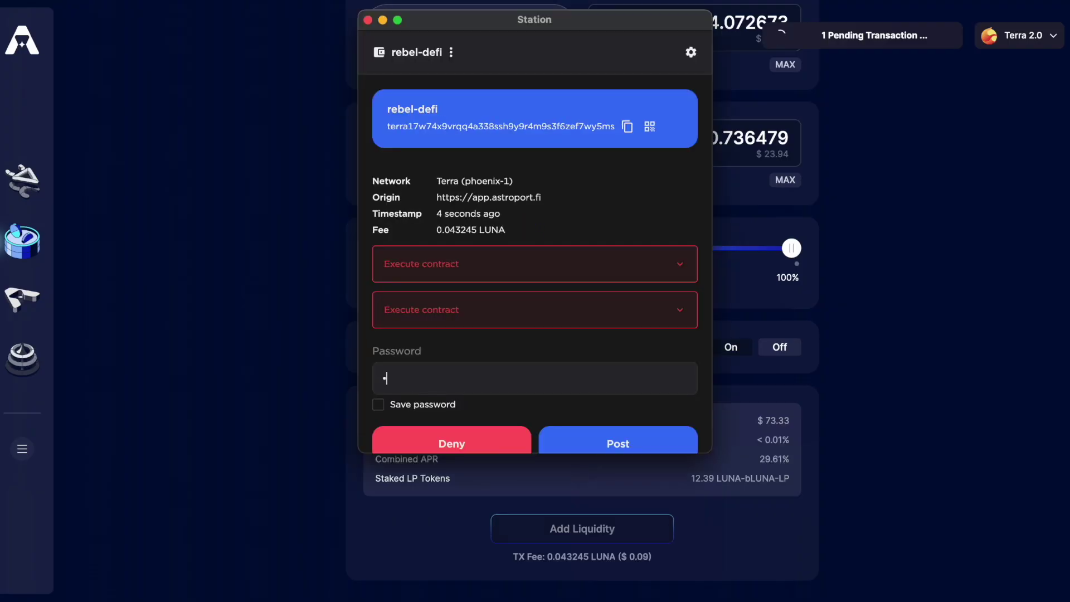
text(•••••••••)
click(619, 445)
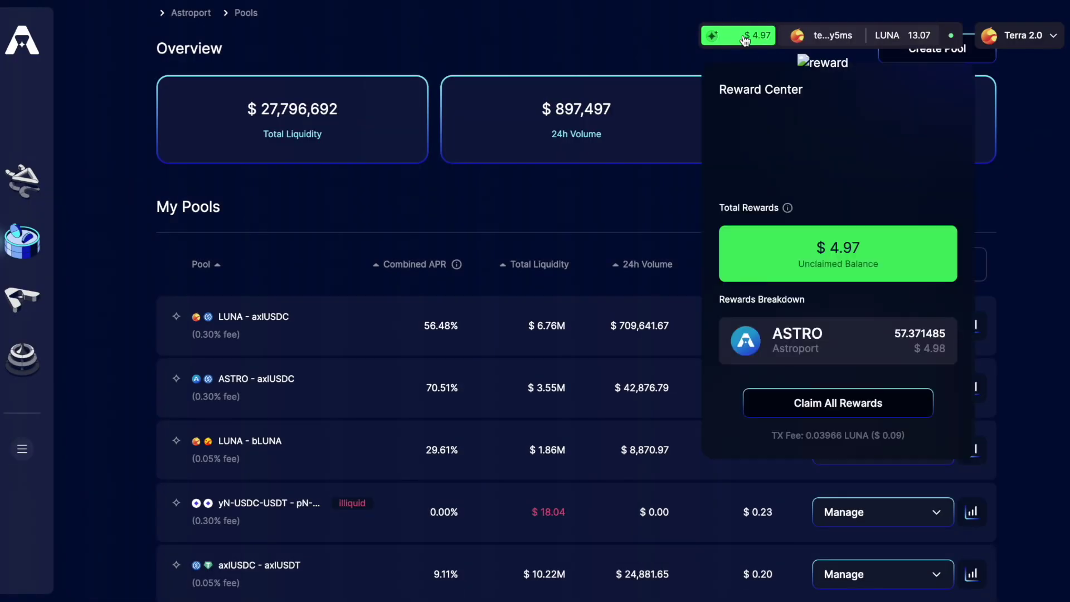
- Claim all 57.371485 ASTRO rewards, signing with the Station password
click(839, 401)
text(•••••••••••)
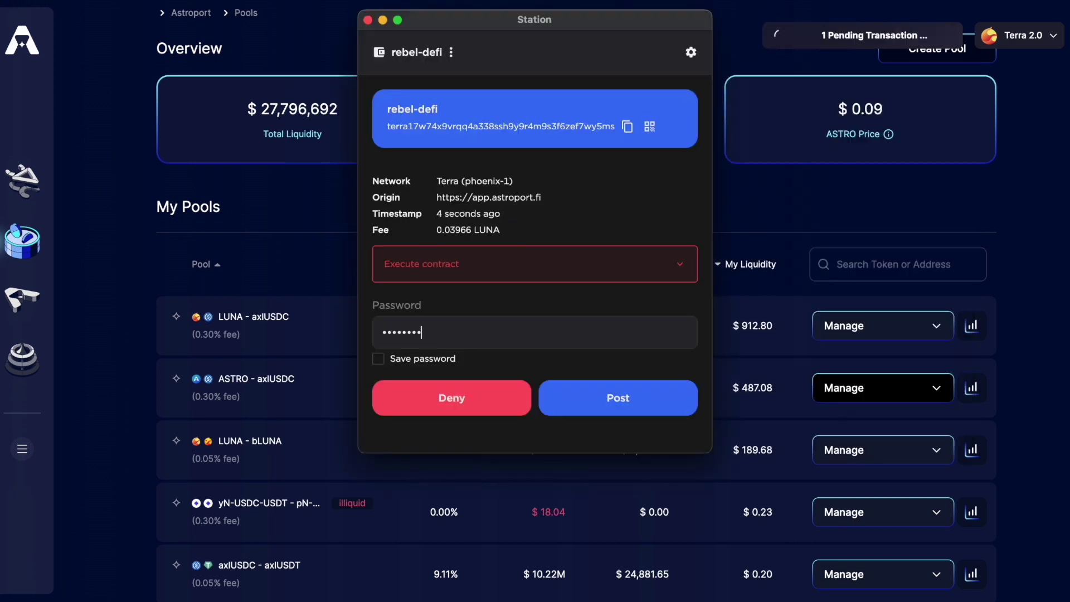
click(642, 399)
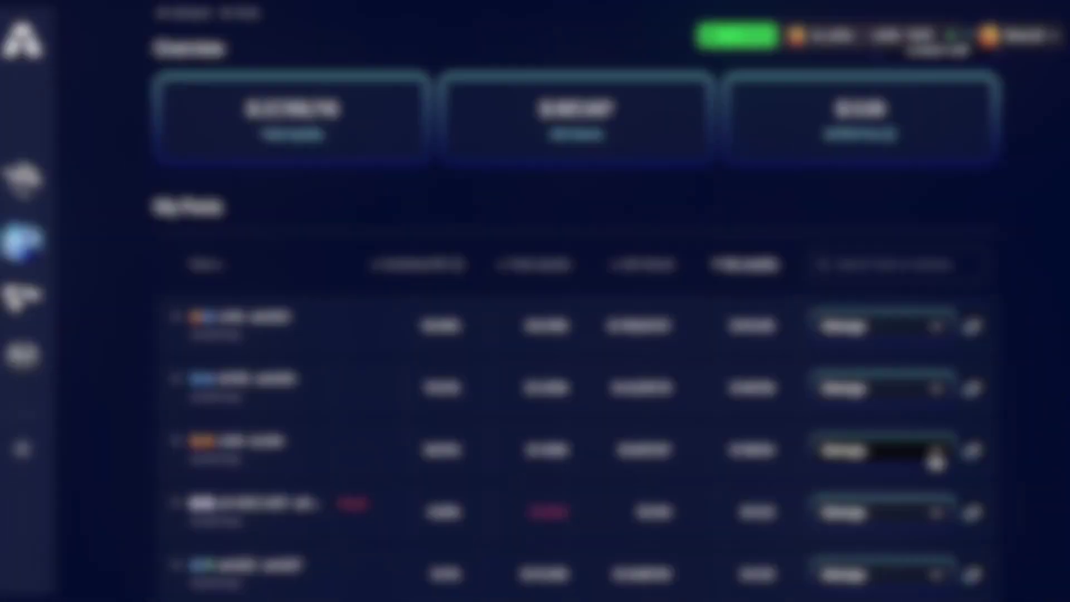
click(936, 451)
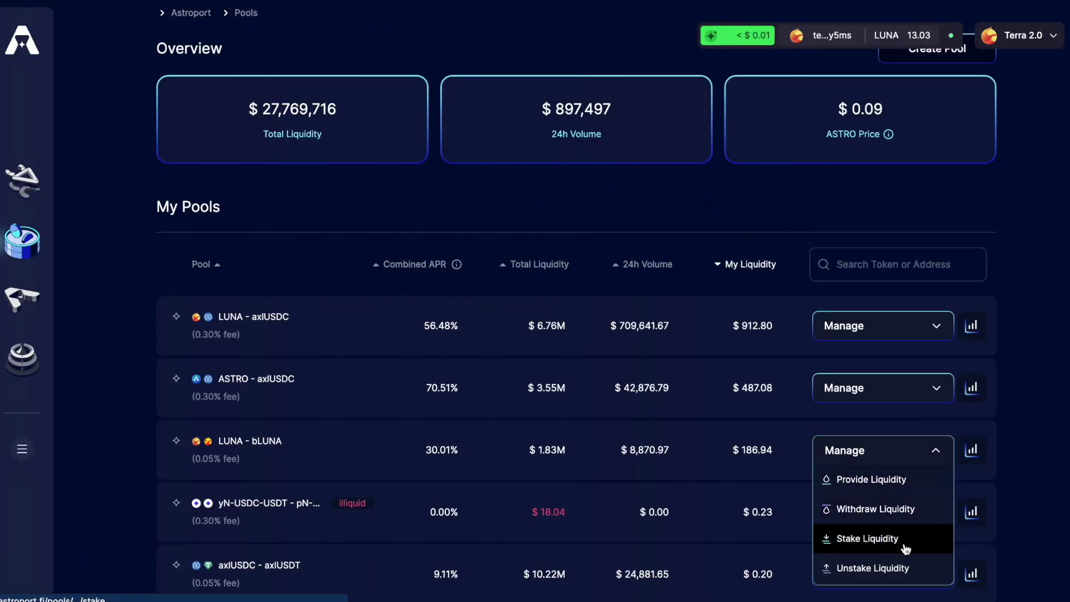
- Choose Withdraw Liquidity for the LUNA-bLUNA pool
click(904, 515)
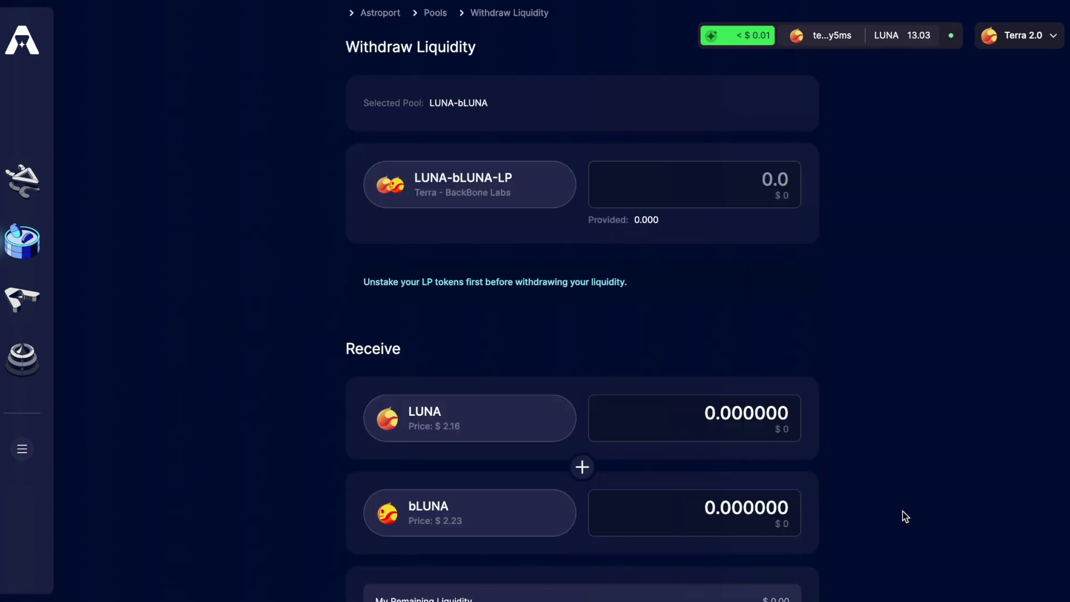